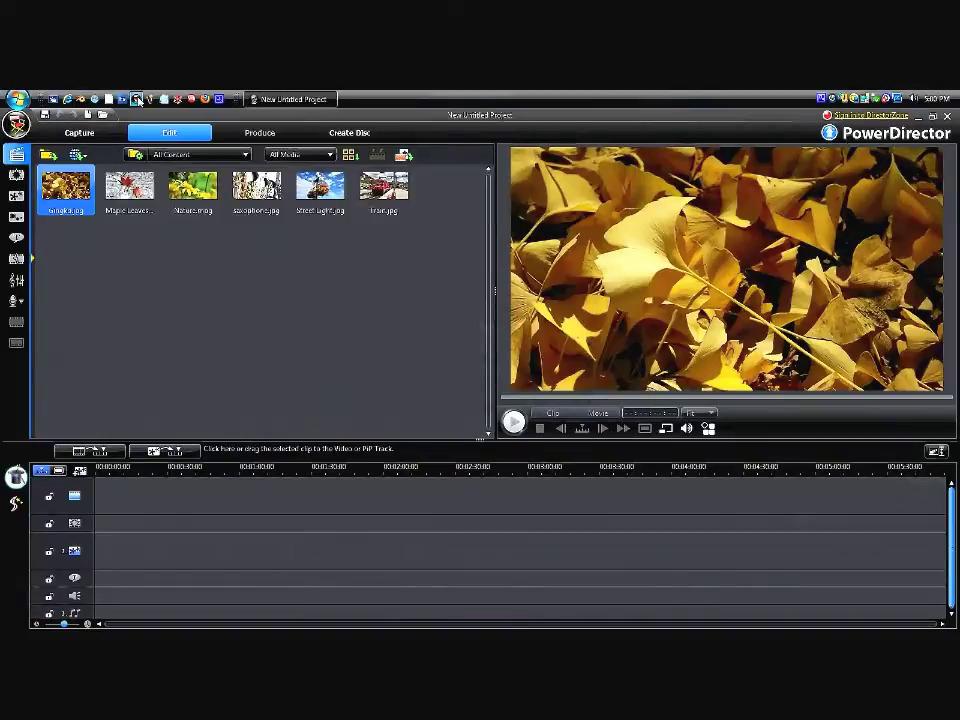
# Step: Place the Nature clip on the video track and bring up its Fix/Enhance tools
pyautogui.moveTo(192, 186); pyautogui.dragTo(100, 497)
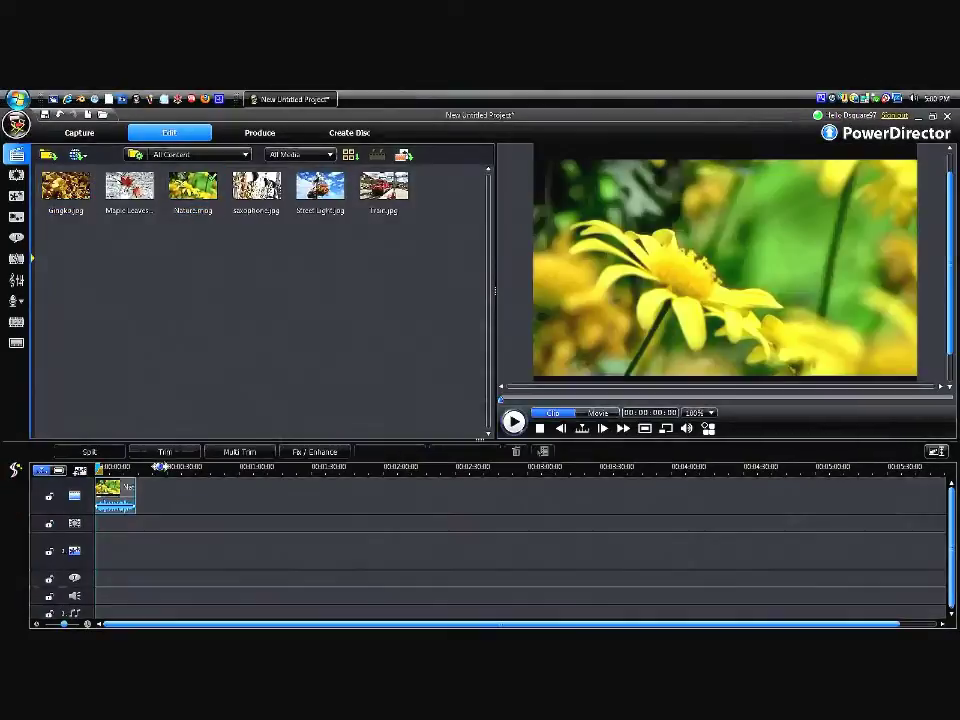
pyautogui.click(337, 453)
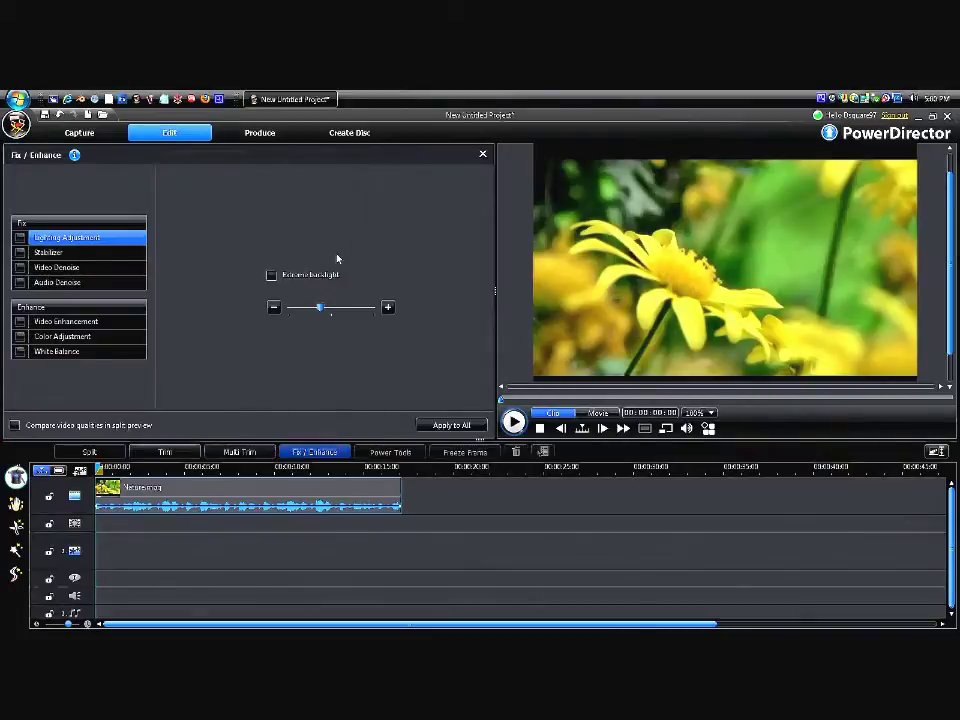
# Step: Try Lighting Adjustment backlight and Stabilizer strength, switching each off again
pyautogui.click(38, 256)
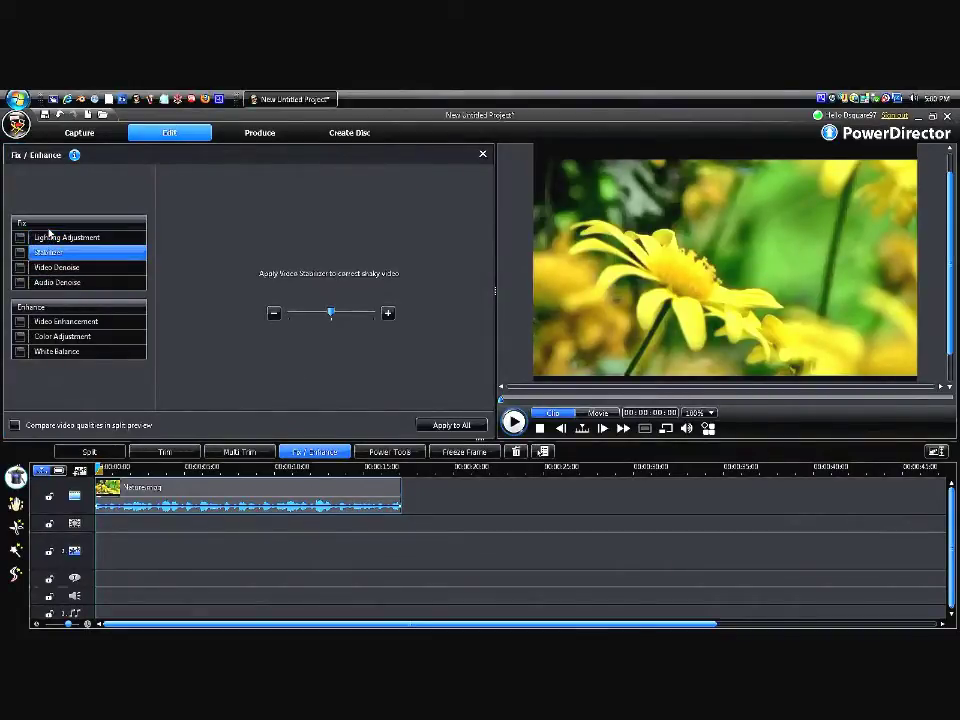
pyautogui.click(64, 238)
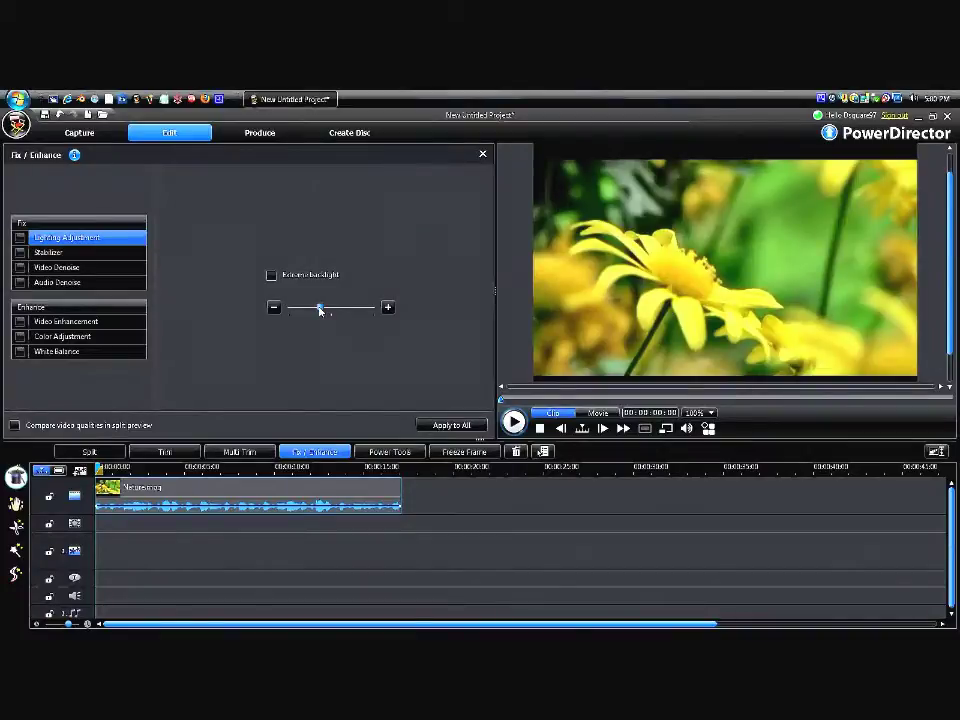
pyautogui.moveTo(320, 311)
pyautogui.mouseDown()
pyautogui.moveTo(336, 311)
pyautogui.moveTo(311, 311)
pyautogui.mouseUp()
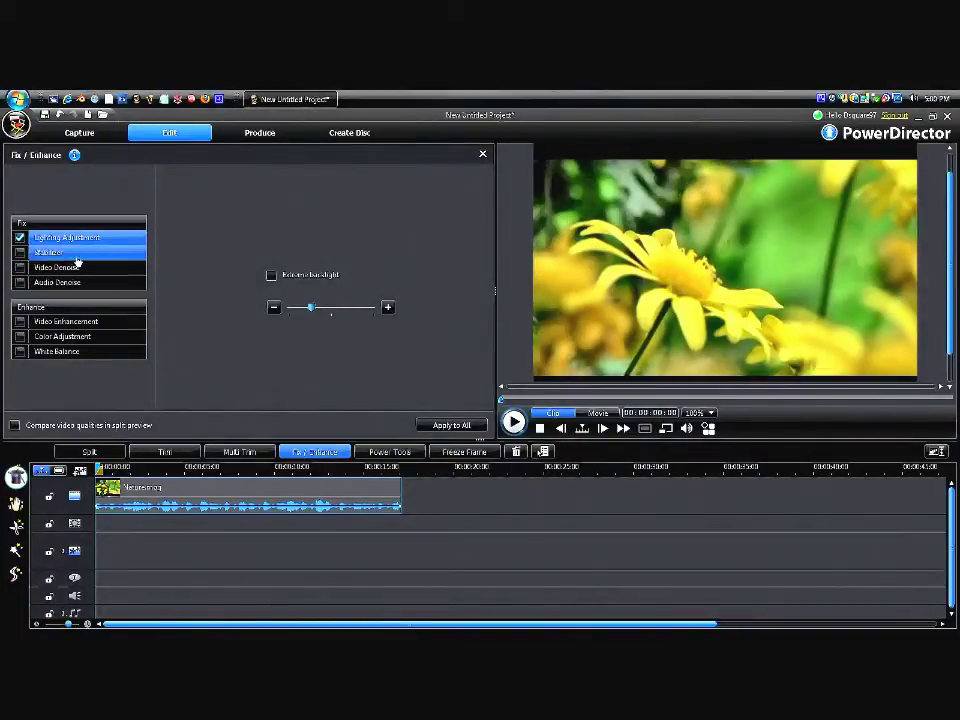
pyautogui.click(20, 238)
pyautogui.click(24, 253)
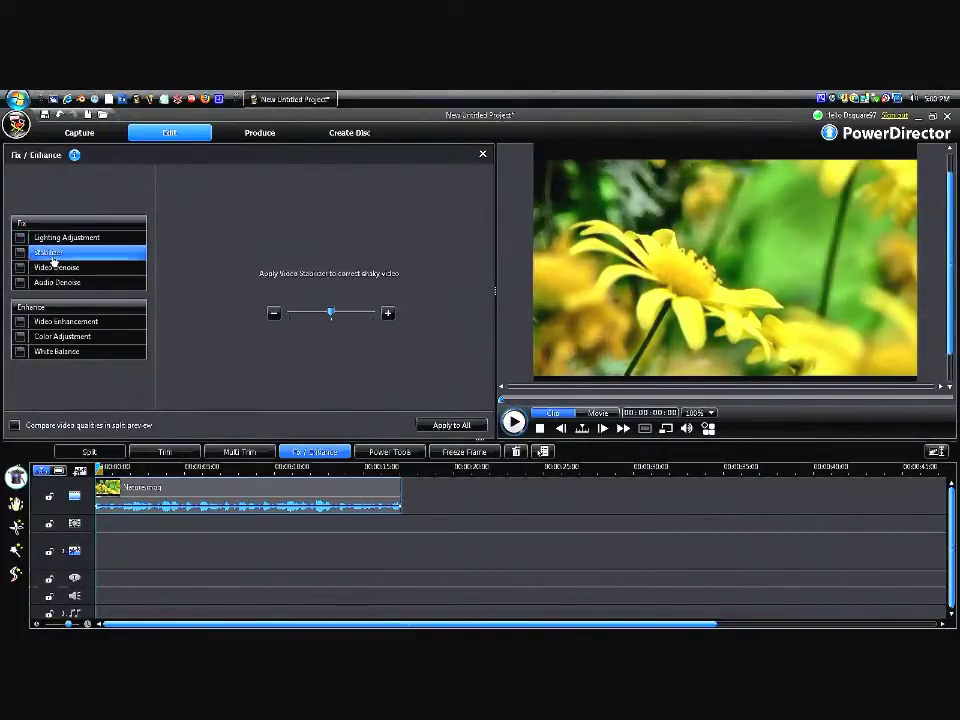
pyautogui.moveTo(330, 313); pyautogui.dragTo(355, 312)
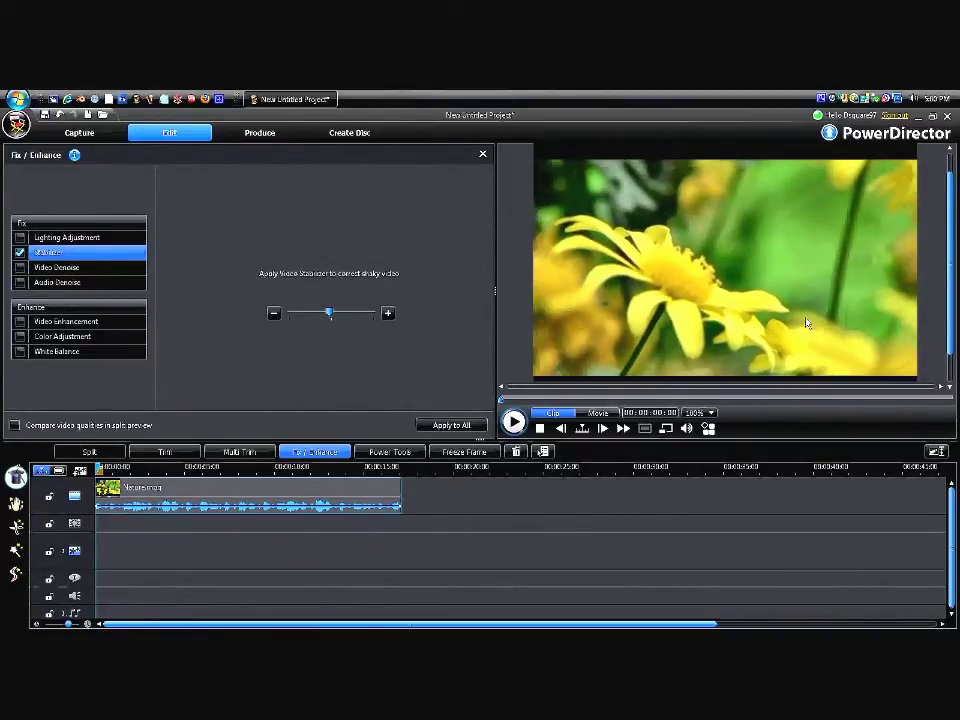
pyautogui.click(20, 252)
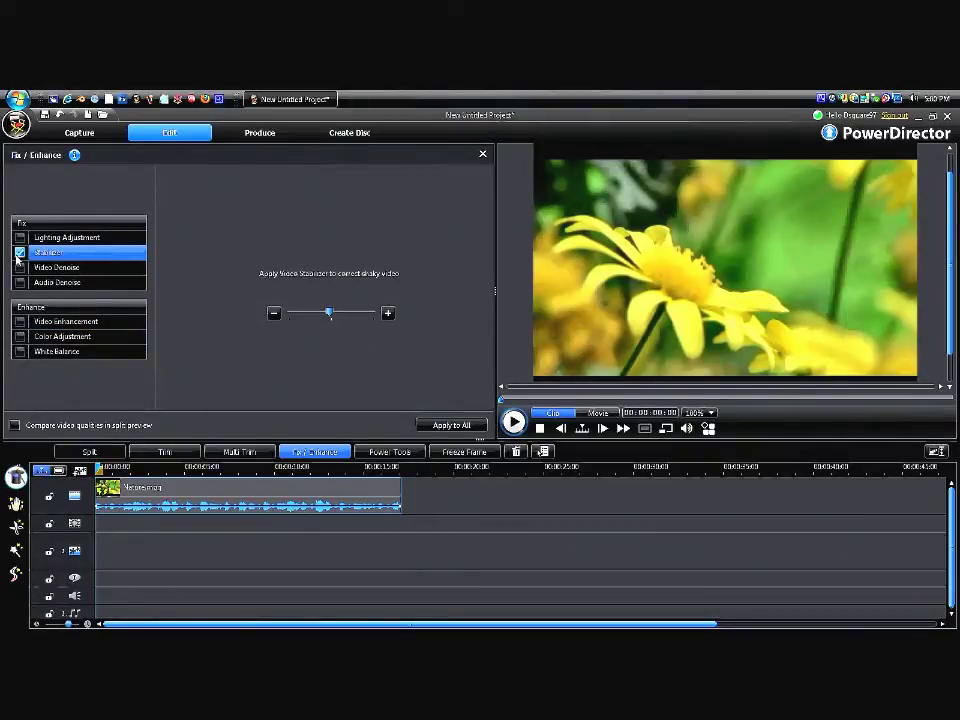
# Step: Try a higher Video Denoise degree, switch it off, and show Audio Denoise noise types
pyautogui.click(44, 268)
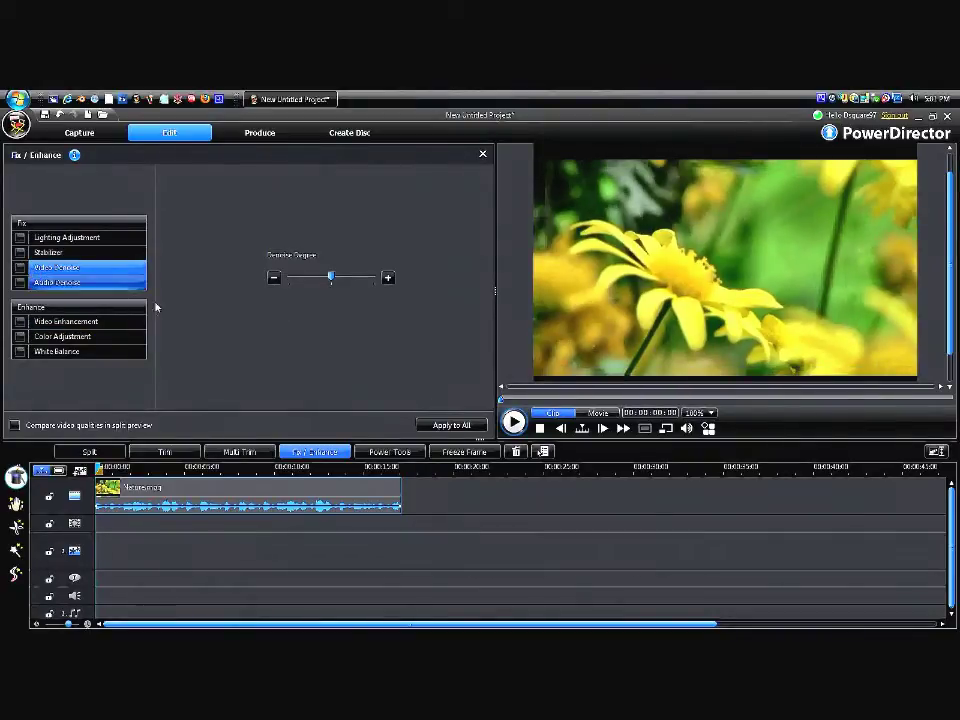
pyautogui.moveTo(332, 278); pyautogui.dragTo(342, 278)
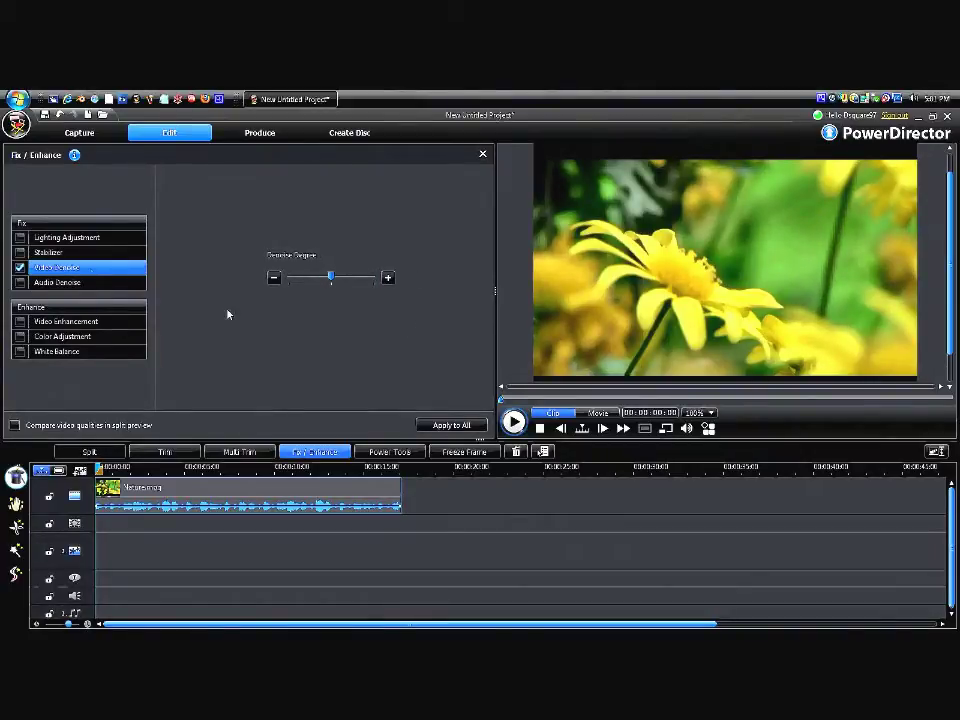
pyautogui.click(88, 283)
pyautogui.click(19, 267)
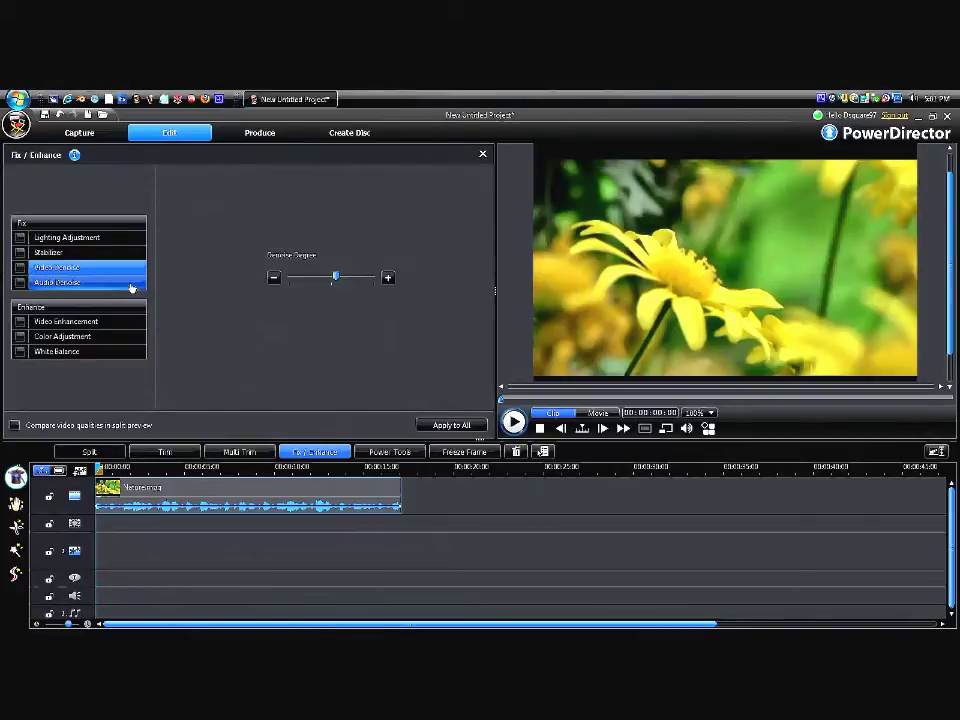
pyautogui.click(130, 284)
pyautogui.click(325, 305)
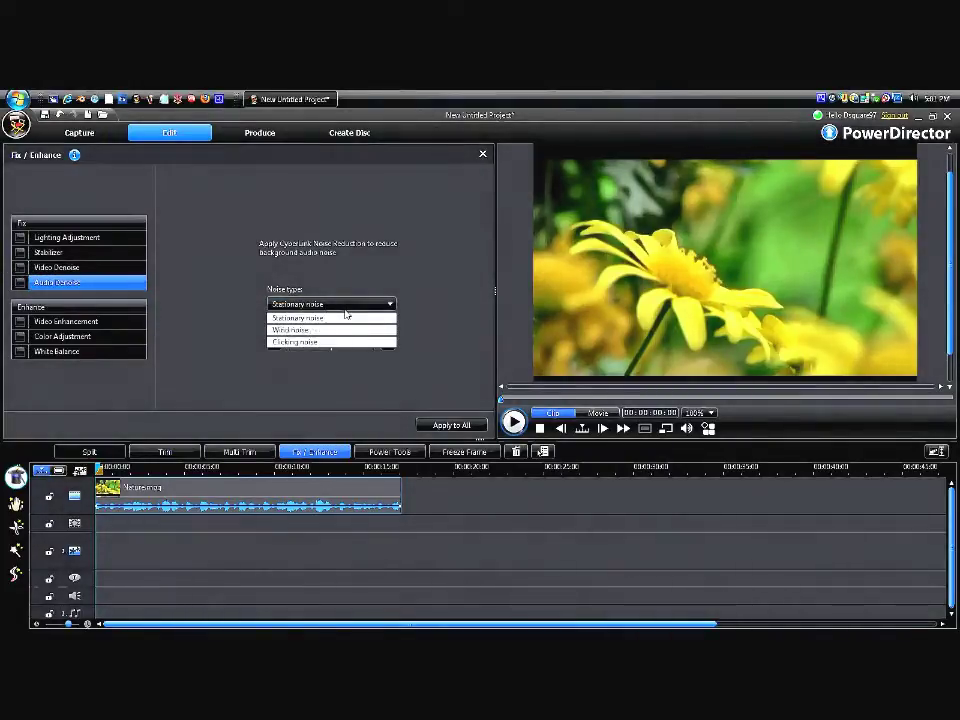
# Step: Preview Stationary-noise Audio Denoise at a high degree, then switch it off and pause playback
pyautogui.click(340, 317)
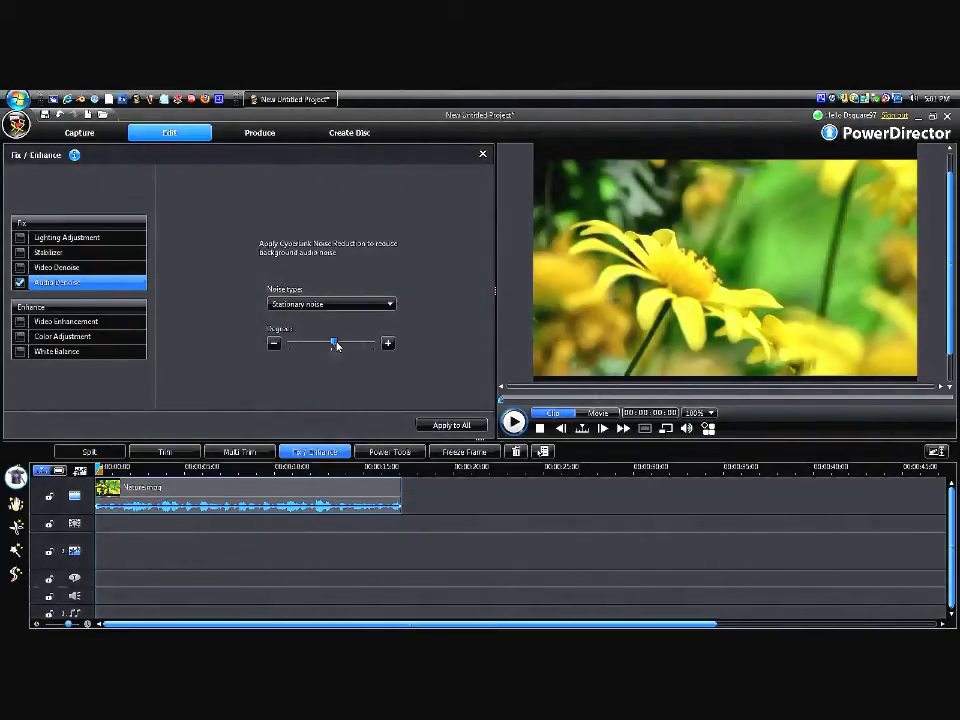
pyautogui.moveTo(338, 343); pyautogui.dragTo(372, 343)
pyautogui.click(513, 421)
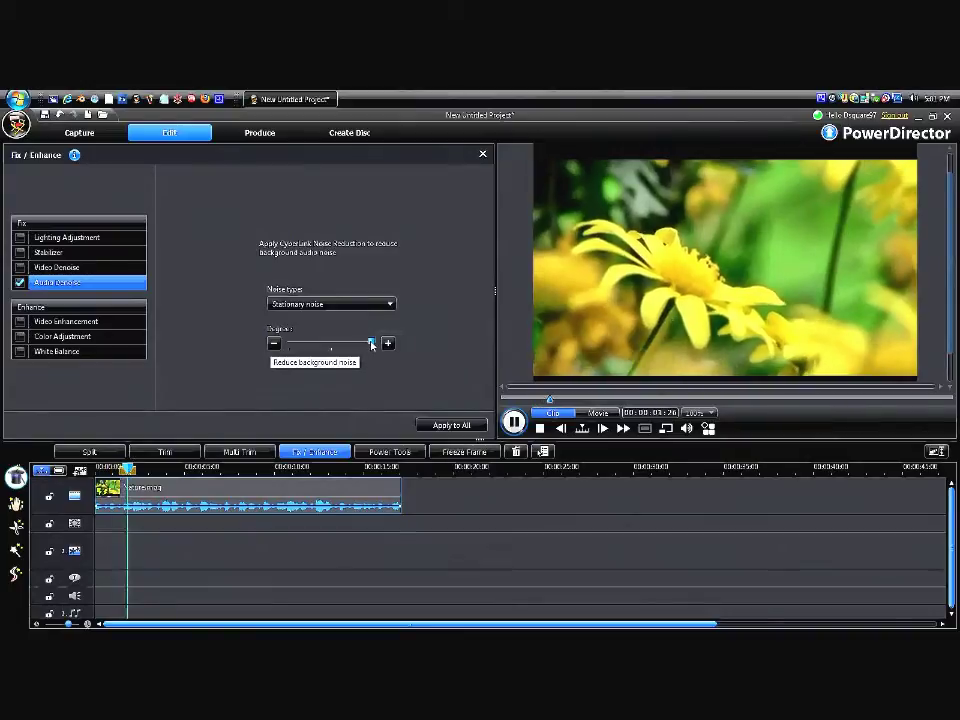
pyautogui.click(19, 283)
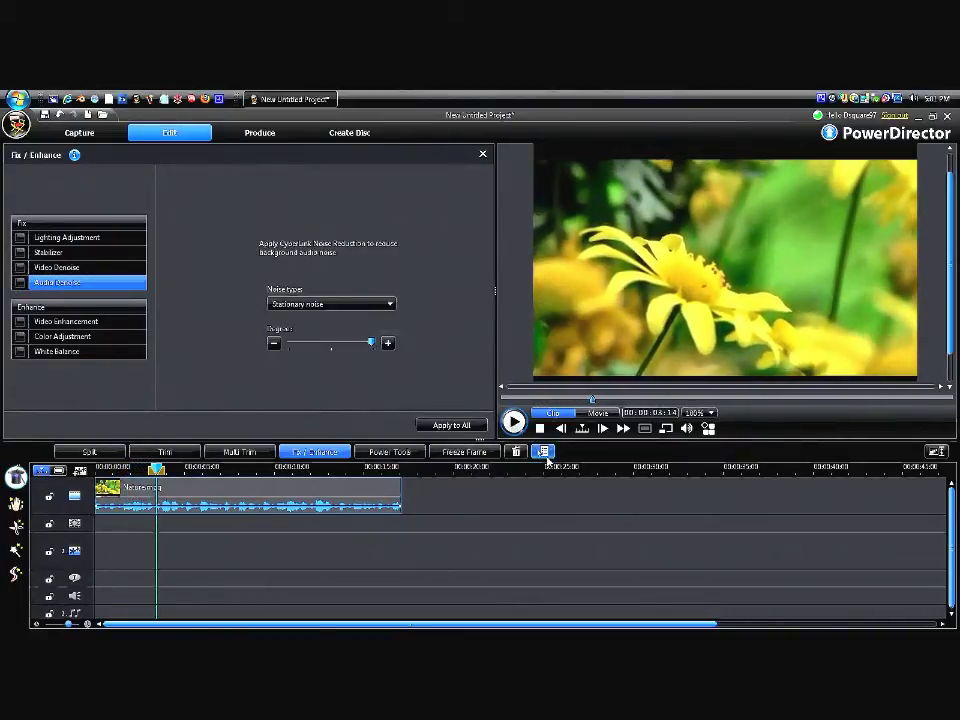
pyautogui.click(522, 428)
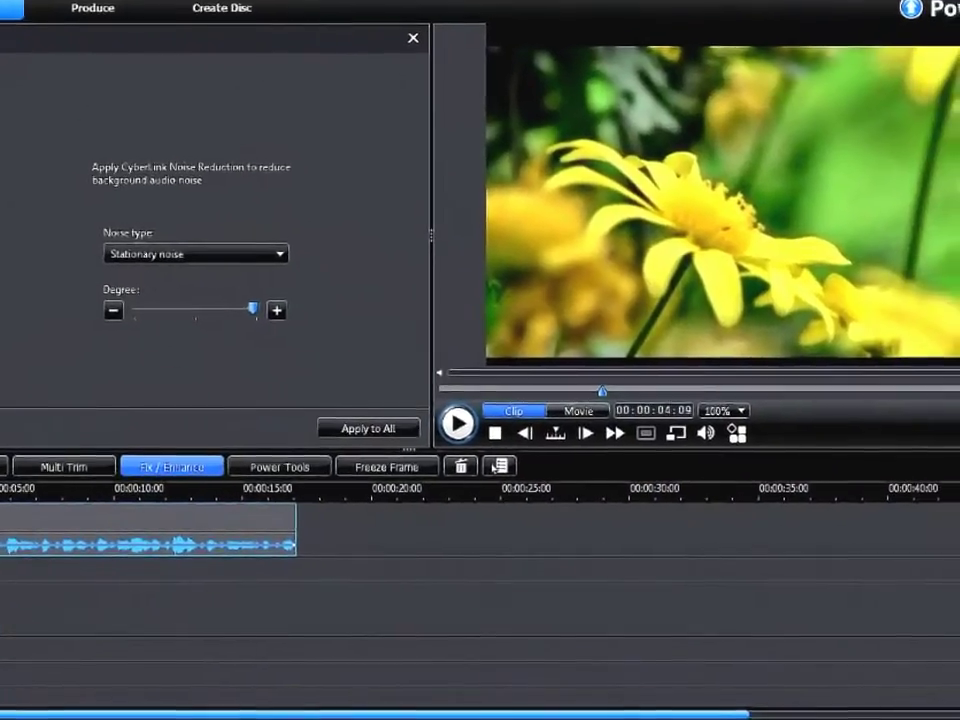
# Step: Raise Video Enhancement close to maximum and compare before/after in split preview
pyautogui.click(15, 340)
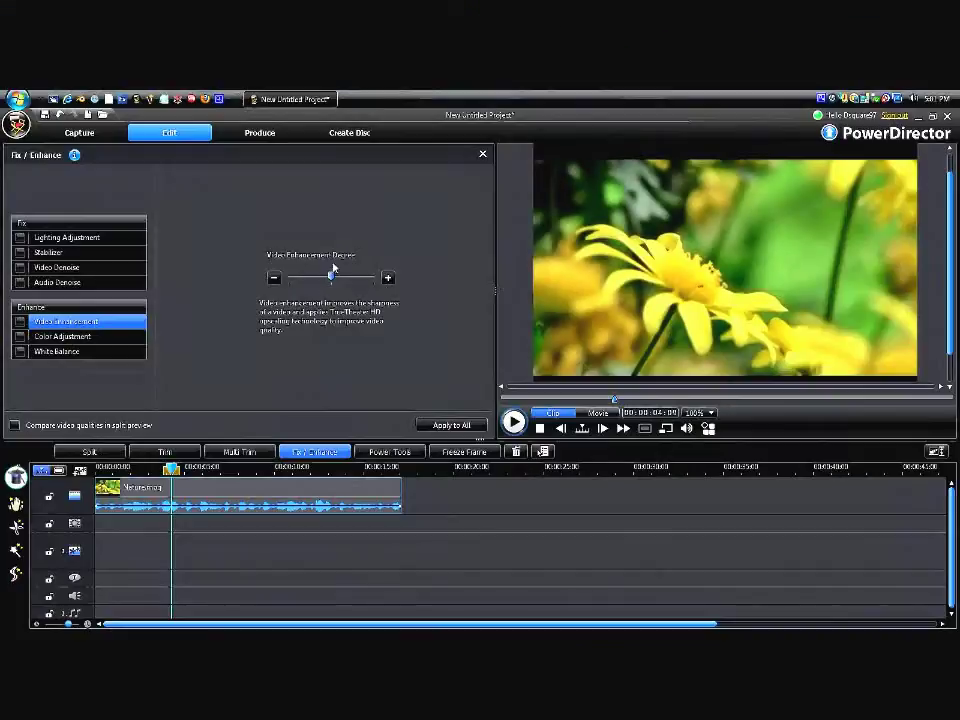
pyautogui.moveTo(222, 224); pyautogui.dragTo(248, 264)
pyautogui.moveTo(346, 277); pyautogui.dragTo(375, 277)
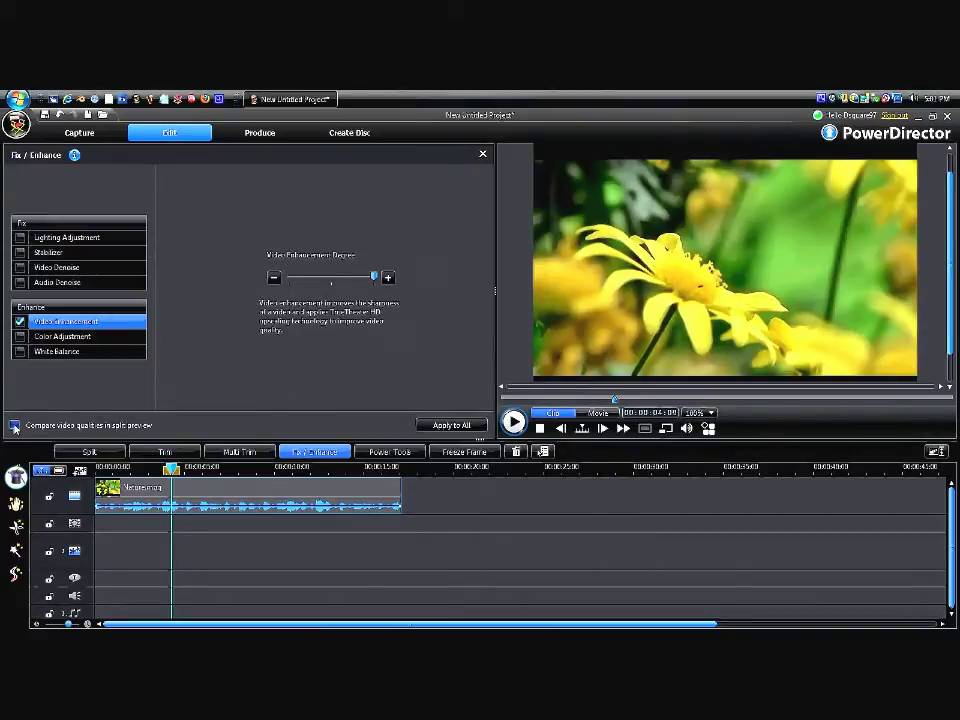
pyautogui.click(14, 426)
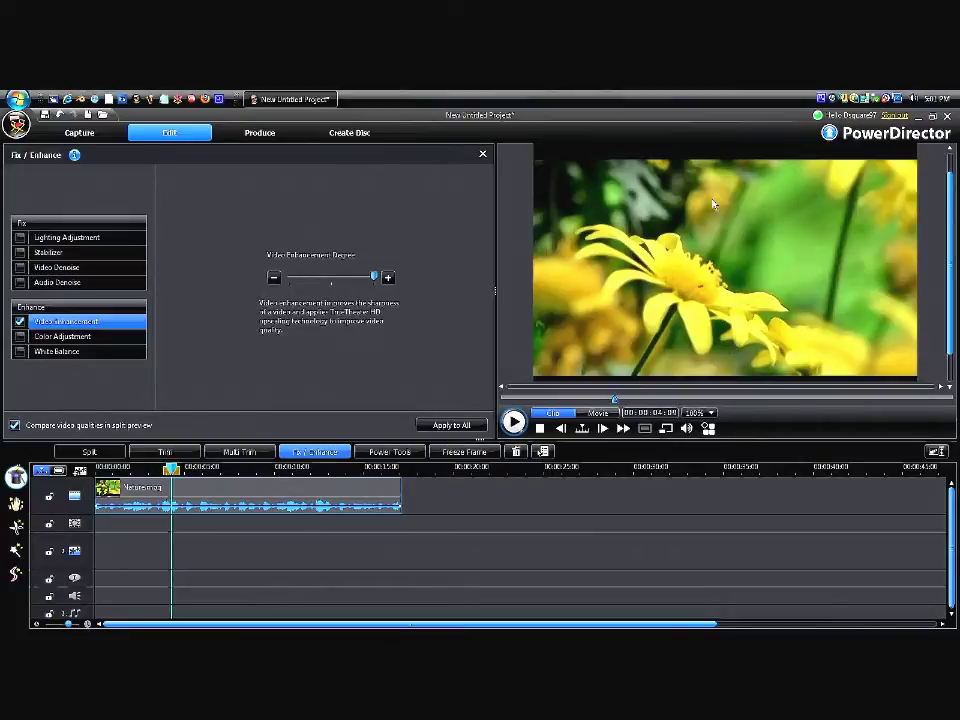
# Step: Raise Lighting Adjustment backlight enhancement, then switch Lighting Adjustment off
pyautogui.click(62, 237)
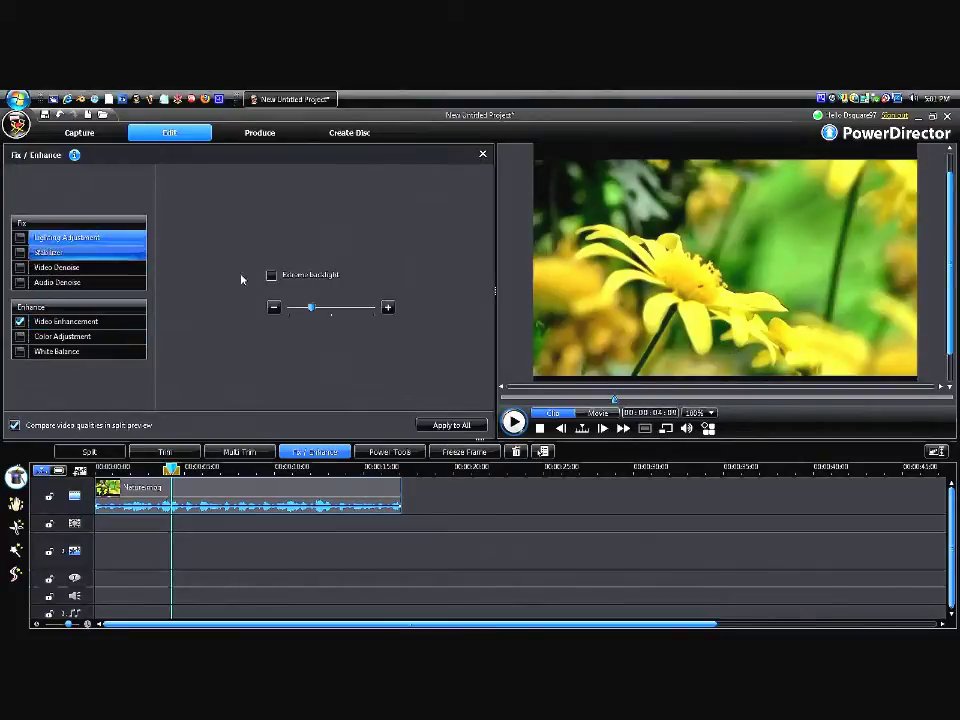
pyautogui.moveTo(318, 314); pyautogui.dragTo(356, 313)
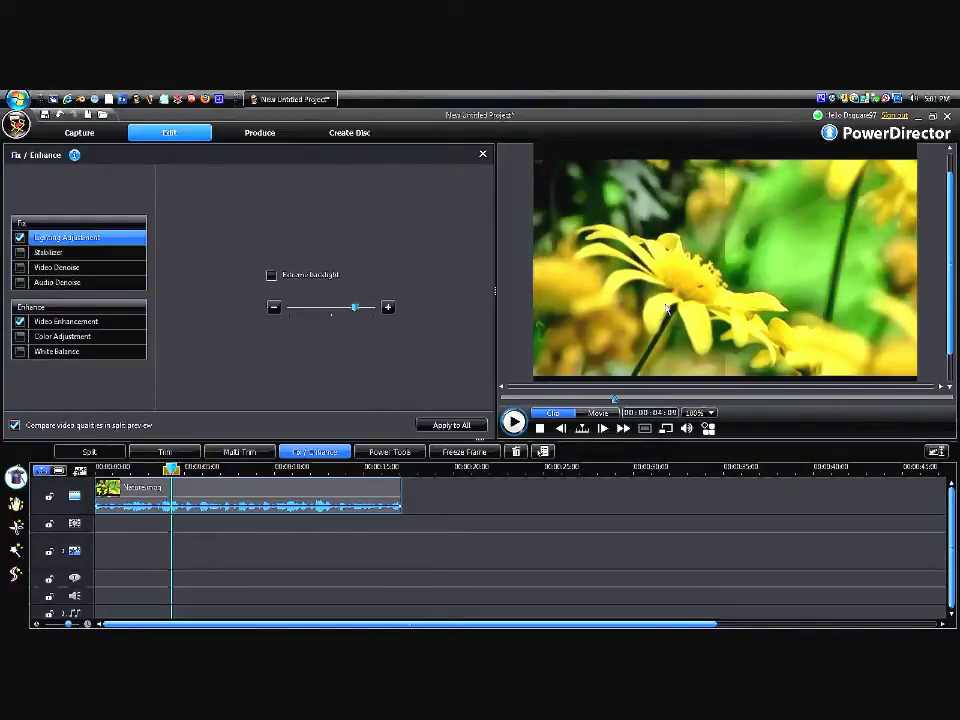
pyautogui.click(20, 237)
# Step: Drop Video Enhancement and split preview, push contrast high, shift hue reddish, then disable Color Adjustment
pyautogui.click(19, 321)
pyautogui.click(60, 337)
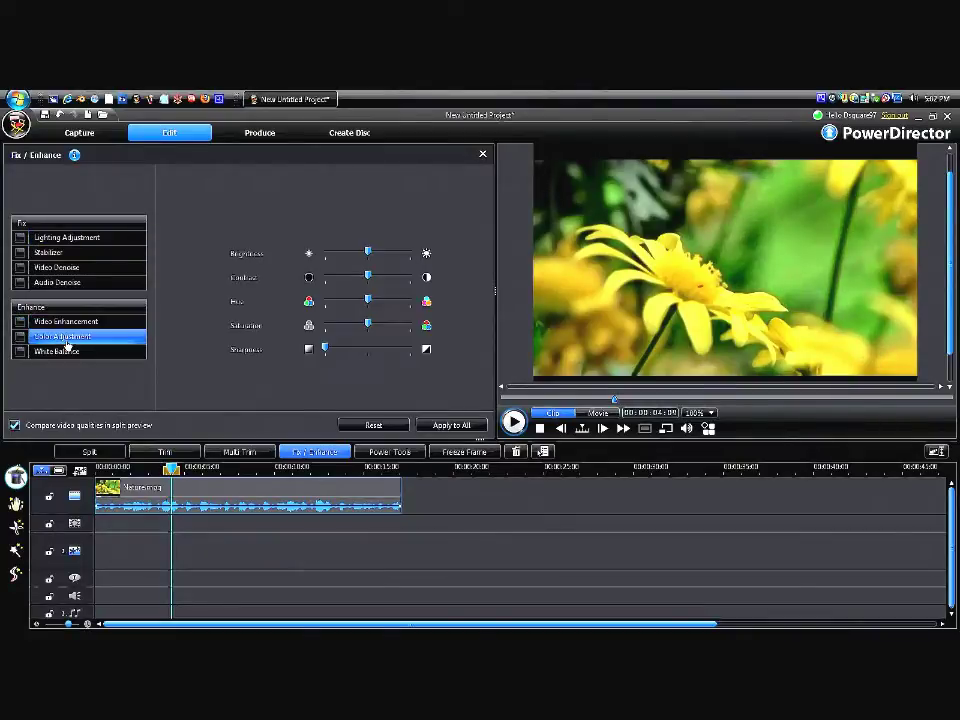
pyautogui.moveTo(367, 277); pyautogui.dragTo(388, 285)
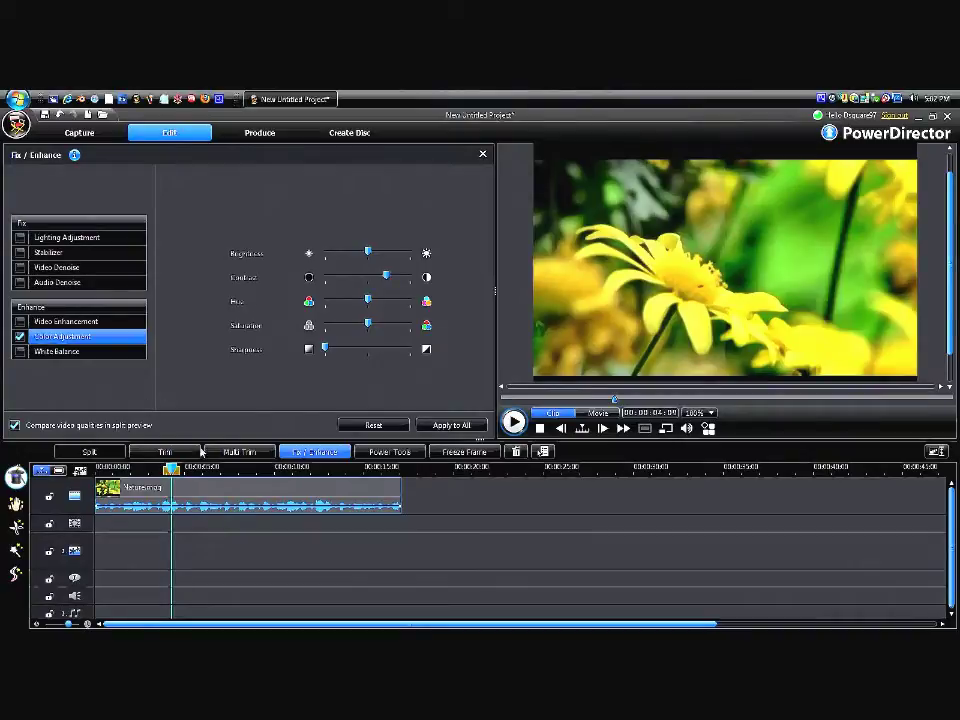
pyautogui.click(14, 426)
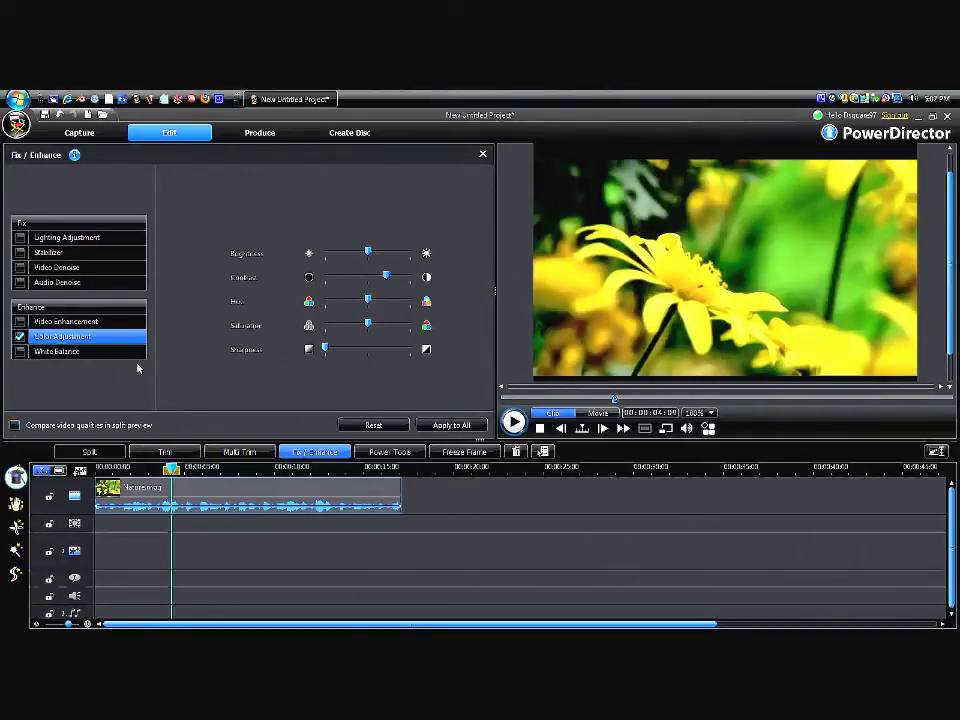
pyautogui.moveTo(386, 276); pyautogui.dragTo(410, 284)
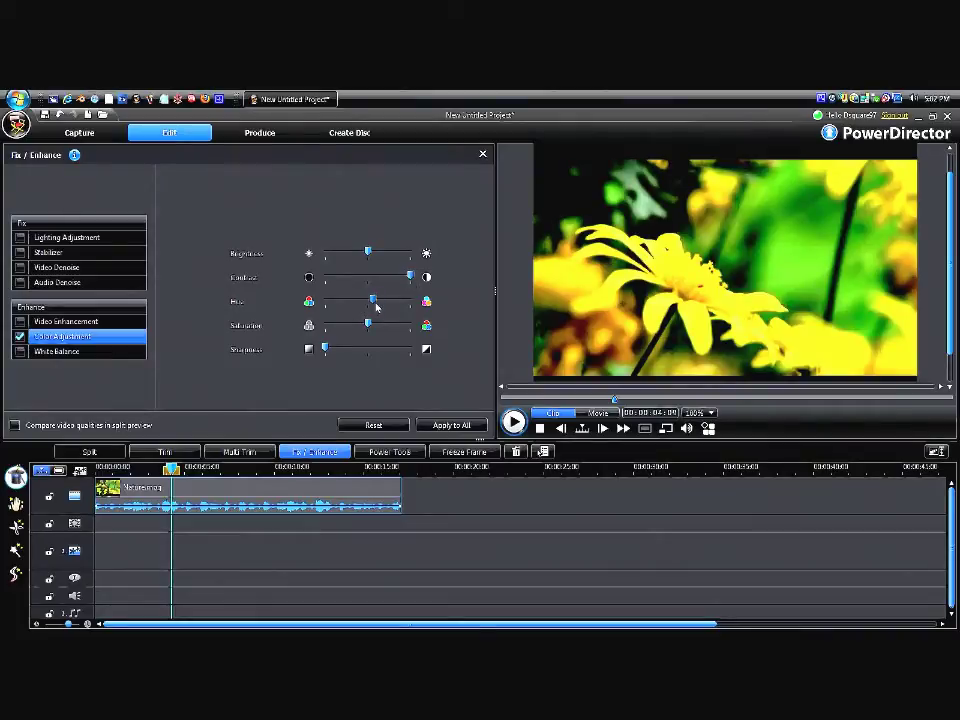
pyautogui.moveTo(366, 302)
pyautogui.mouseDown()
pyautogui.moveTo(384, 314)
pyautogui.moveTo(360, 302)
pyautogui.mouseUp()
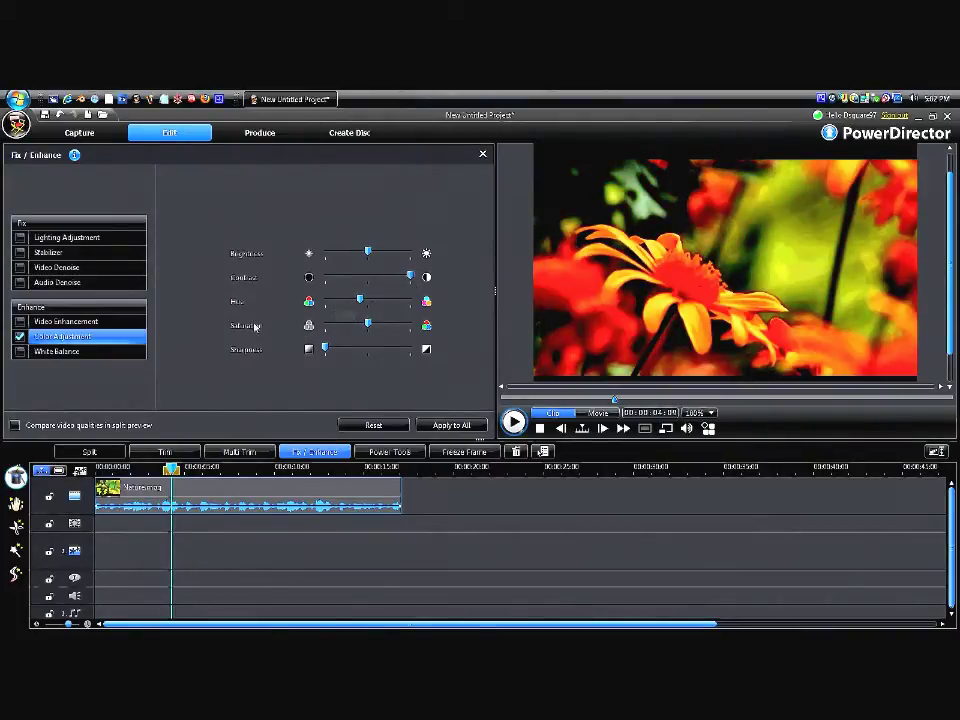
pyautogui.moveTo(325, 348)
pyautogui.mouseDown()
pyautogui.moveTo(407, 348)
pyautogui.moveTo(324, 348)
pyautogui.mouseUp()
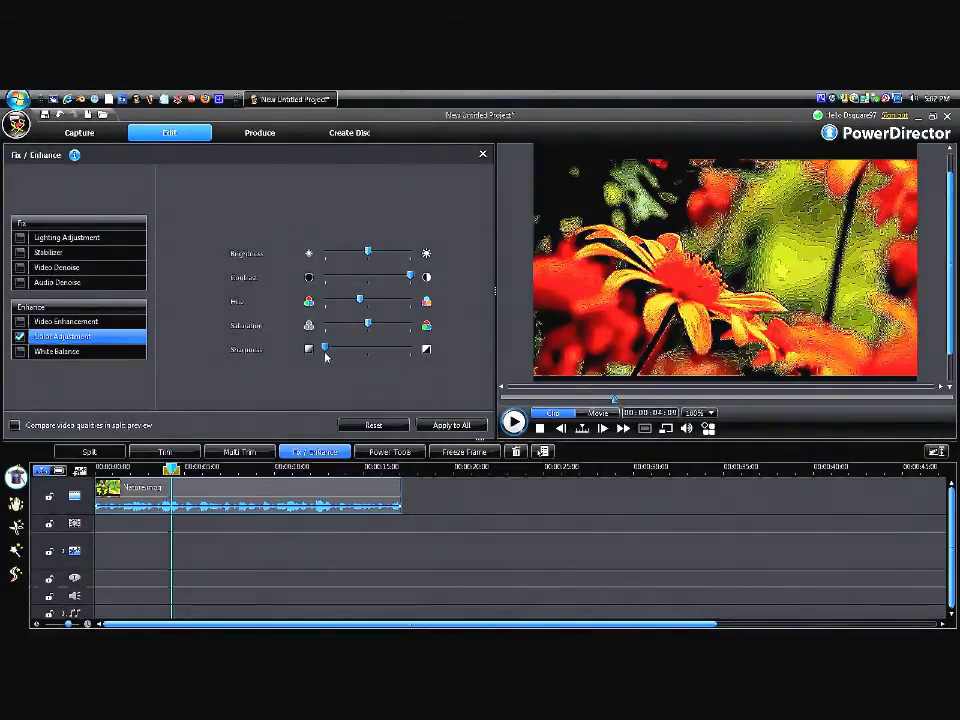
pyautogui.click(19, 336)
# Step: Turn on White Balance and cool the color temperature slightly on the squirrel shot
pyautogui.click(19, 351)
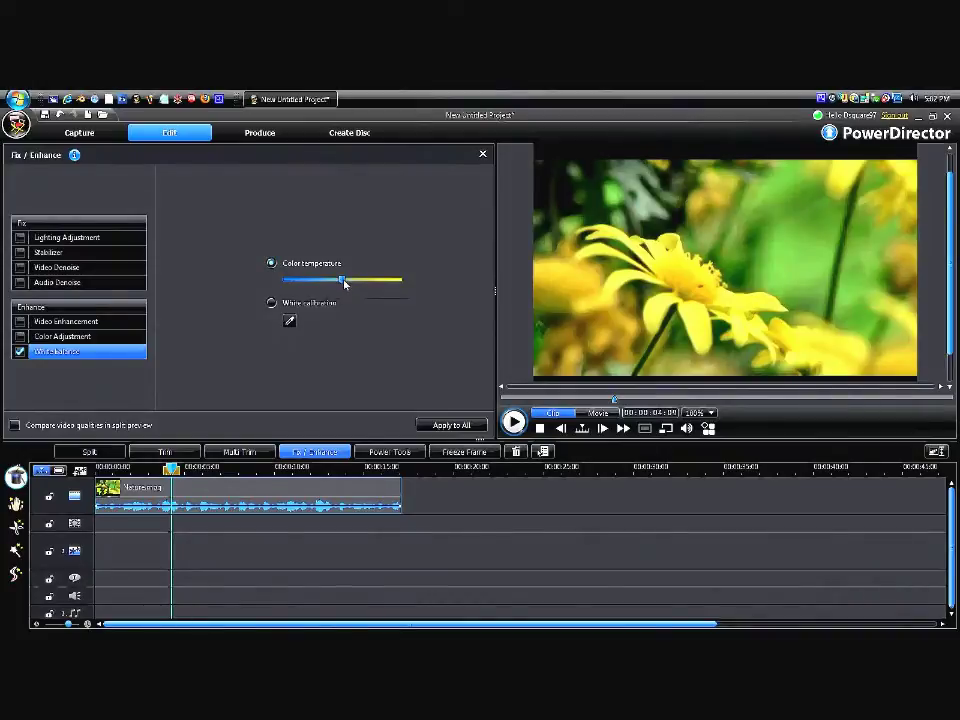
pyautogui.moveTo(345, 284)
pyautogui.mouseDown()
pyautogui.moveTo(375, 281)
pyautogui.moveTo(343, 280)
pyautogui.mouseUp()
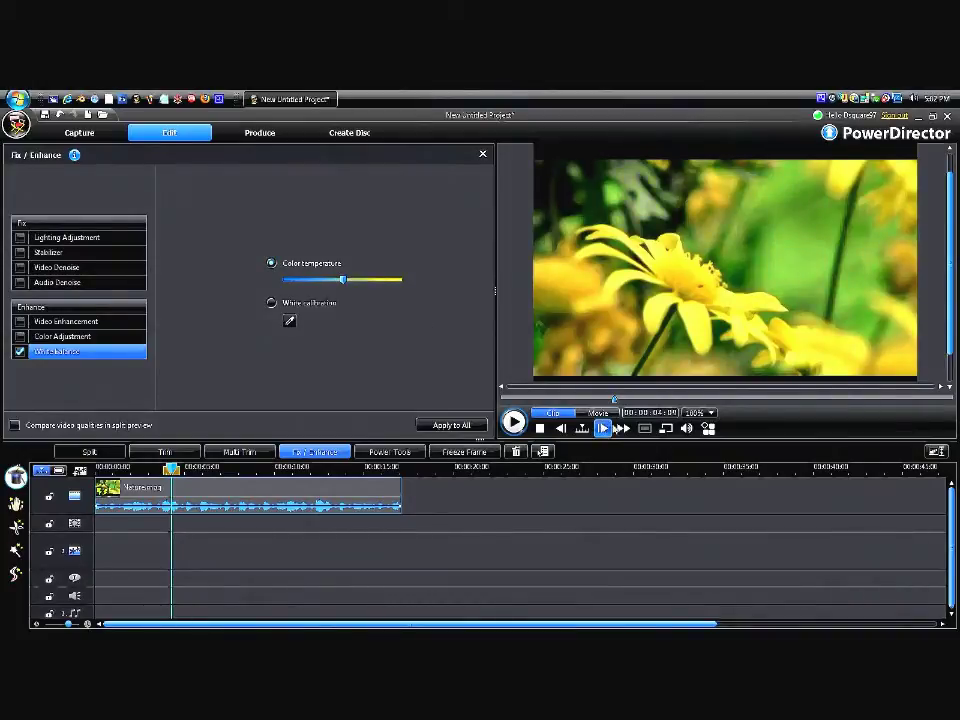
pyautogui.click(723, 398)
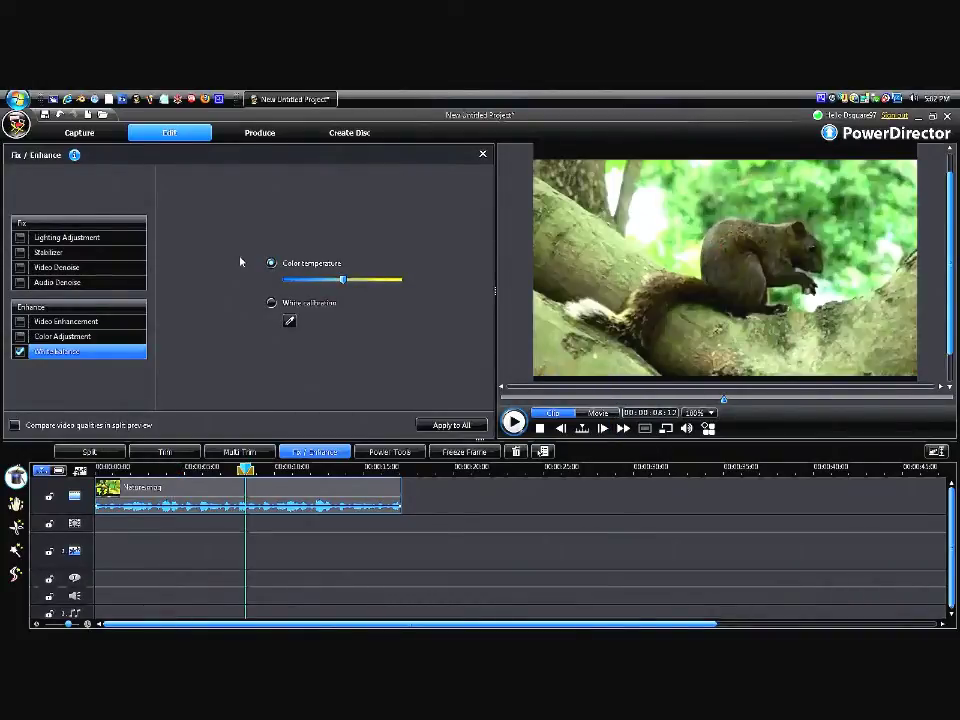
pyautogui.click(314, 281)
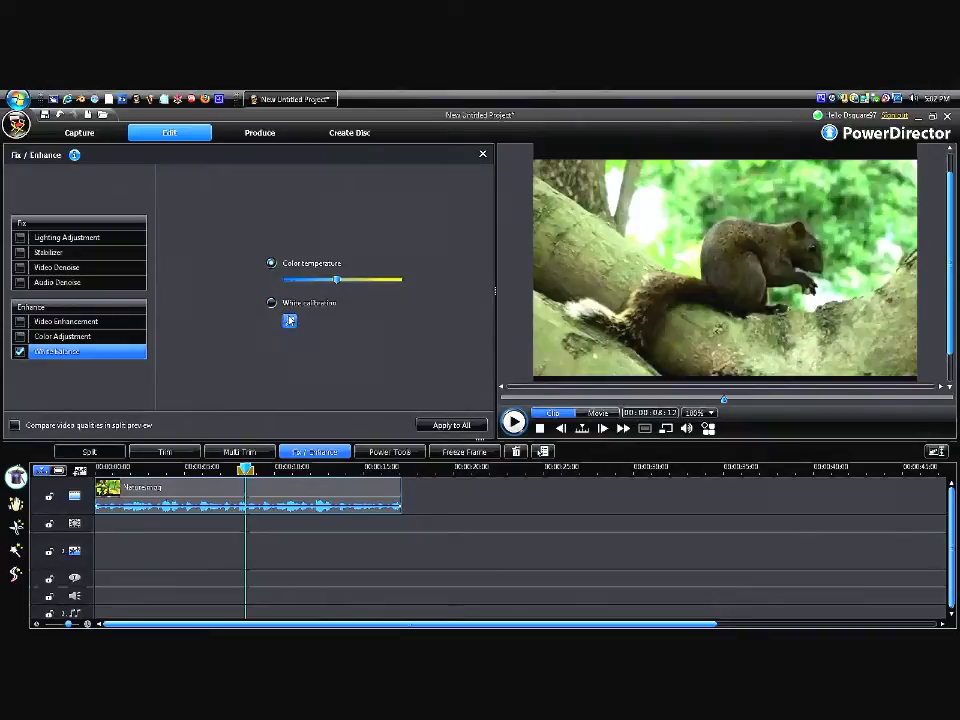
# Step: Calibrate white from a bright spot in the frame, accept it, then switch White Balance off
pyautogui.click(289, 319)
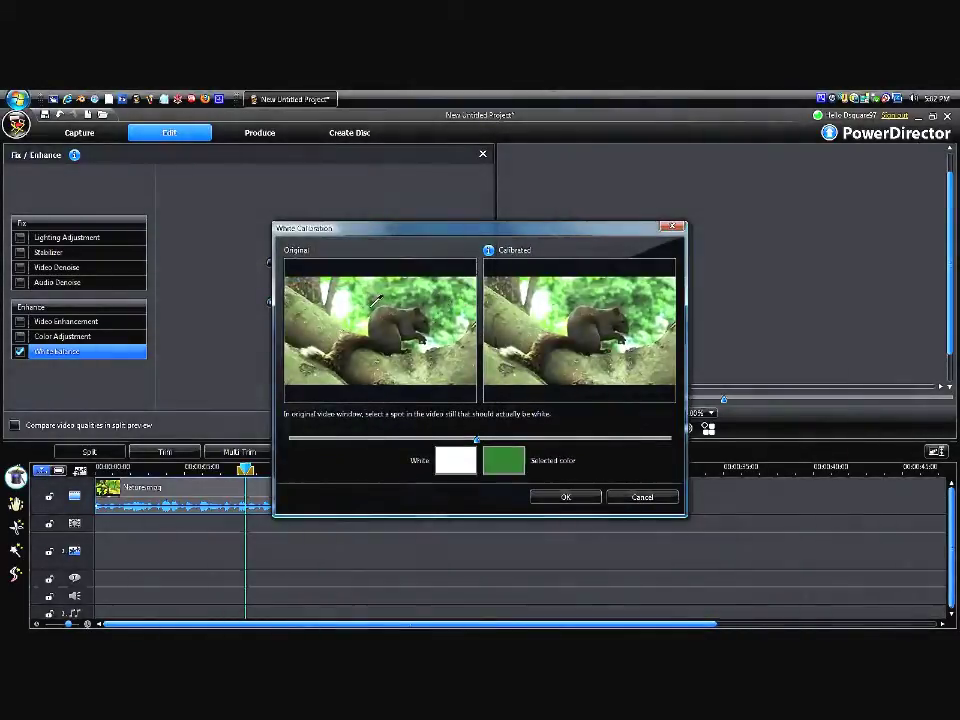
pyautogui.click(345, 299)
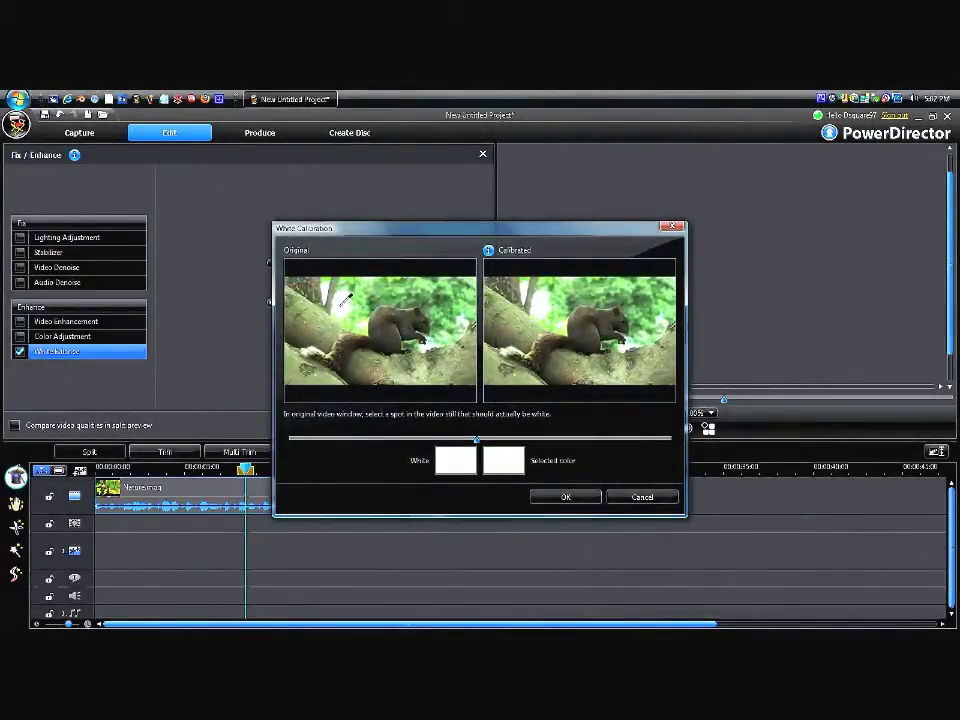
pyautogui.click(378, 345)
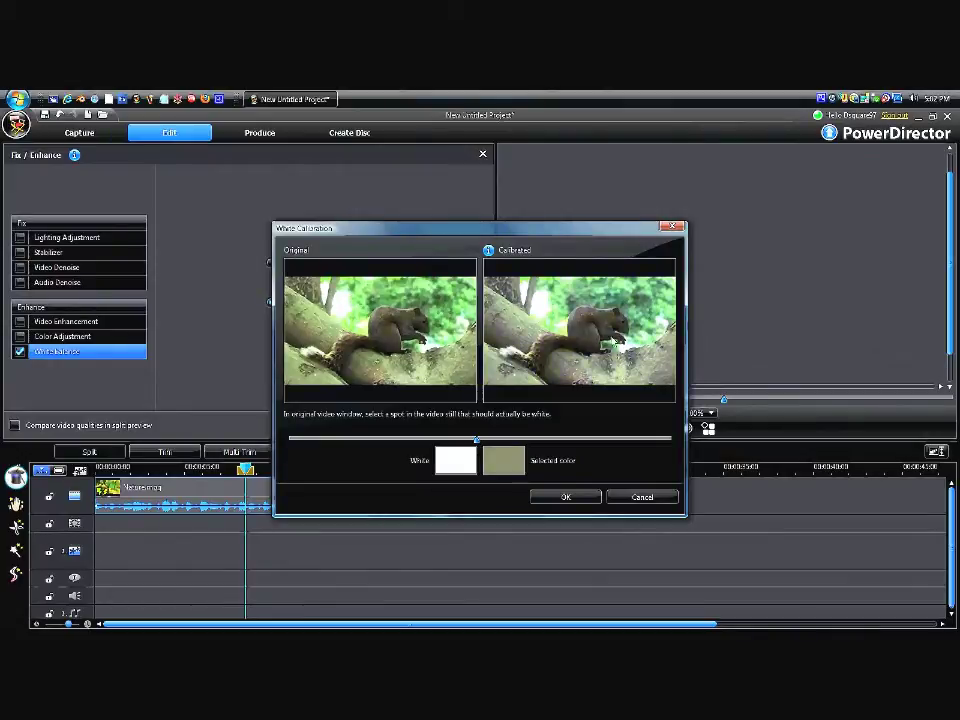
pyautogui.click(336, 309)
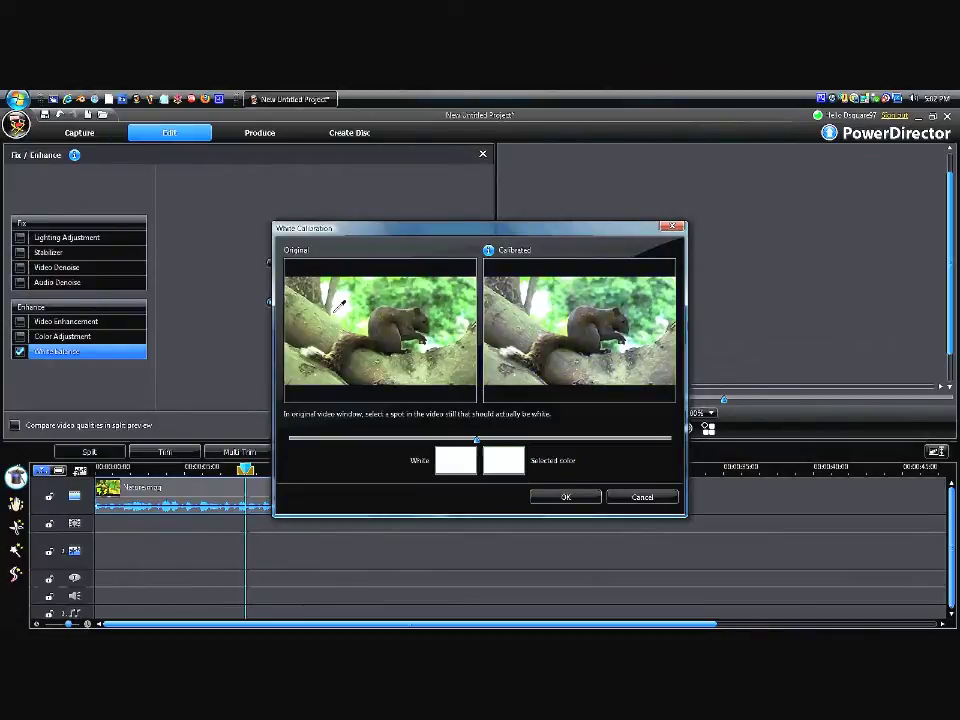
pyautogui.click(568, 496)
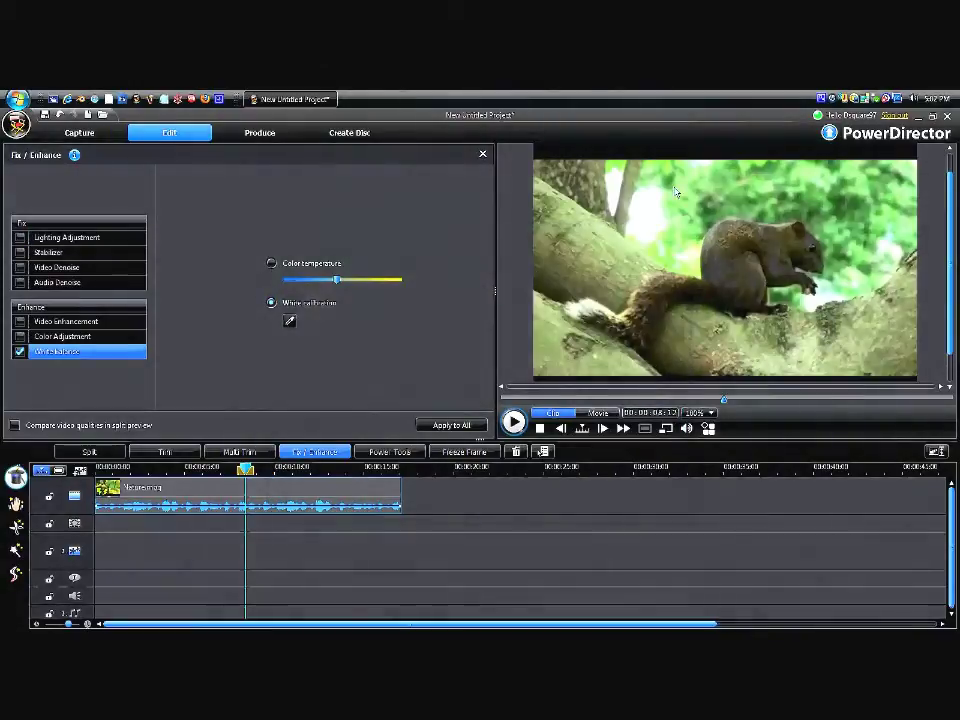
pyautogui.click(20, 351)
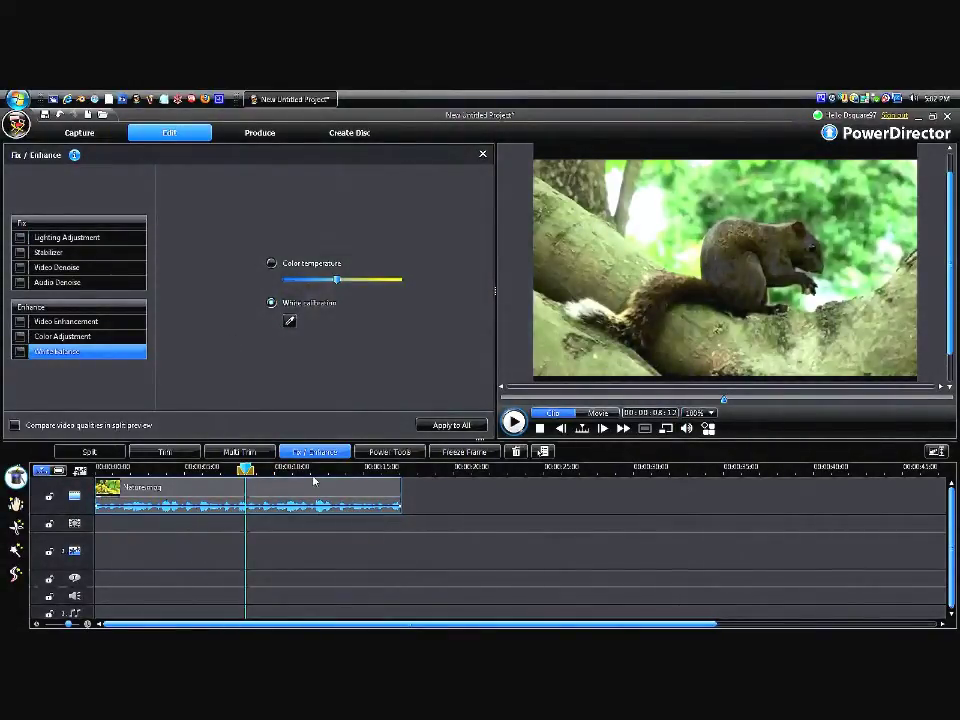
# Step: Re-enable White Balance, zoom the timeline out and back in, and return the playhead near the clip start
pyautogui.click(20, 351)
pyautogui.moveTo(432, 467); pyautogui.dragTo(240, 467)
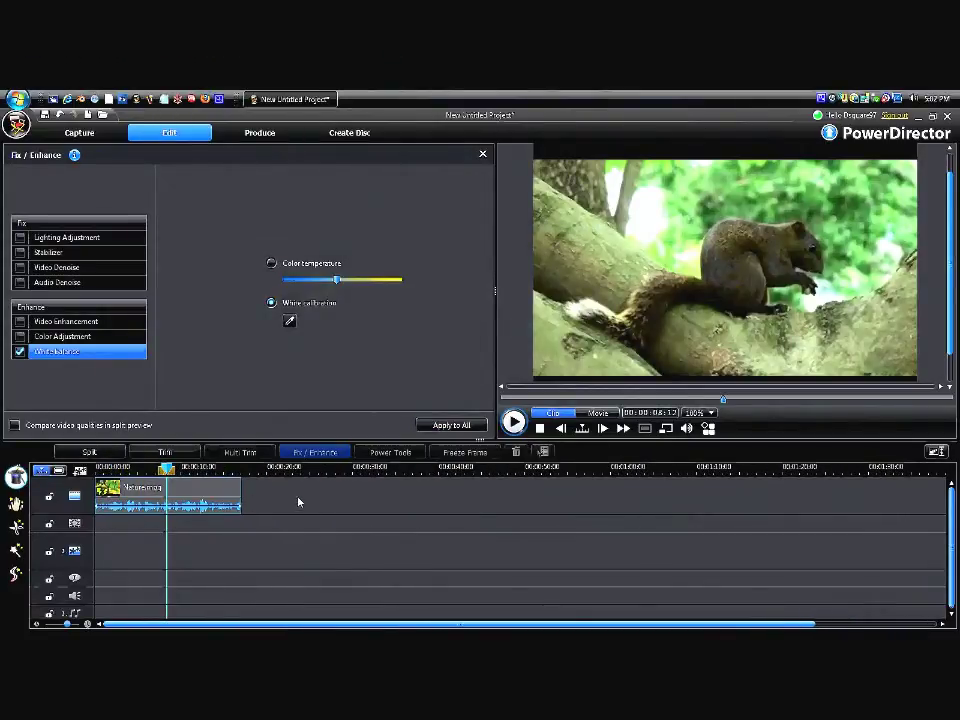
pyautogui.moveTo(343, 467); pyautogui.dragTo(180, 467)
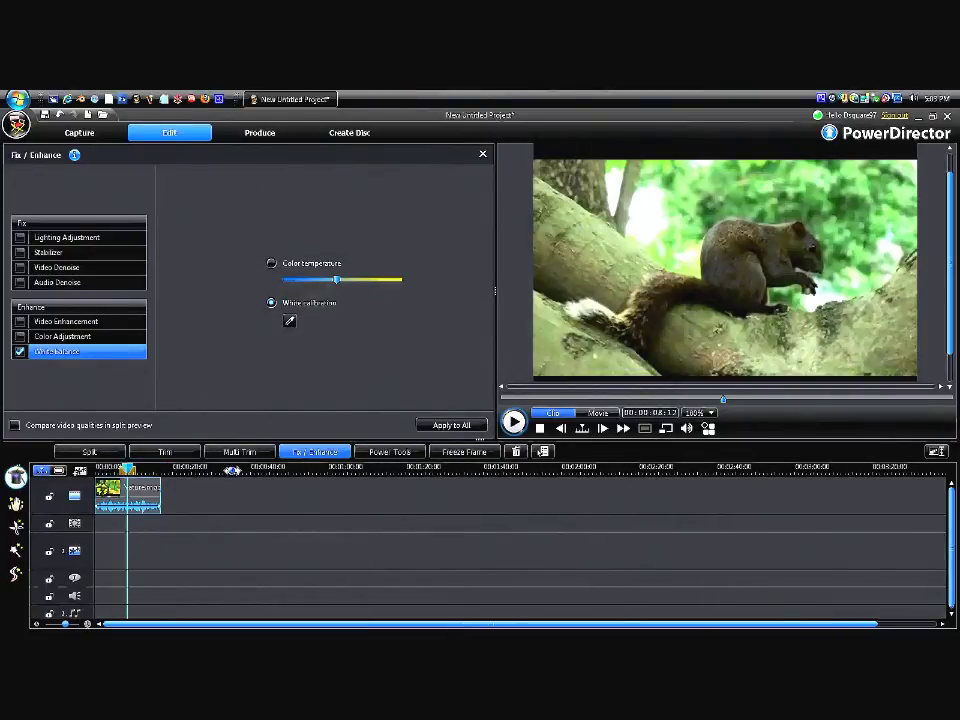
pyautogui.moveTo(232, 469); pyautogui.dragTo(820, 522)
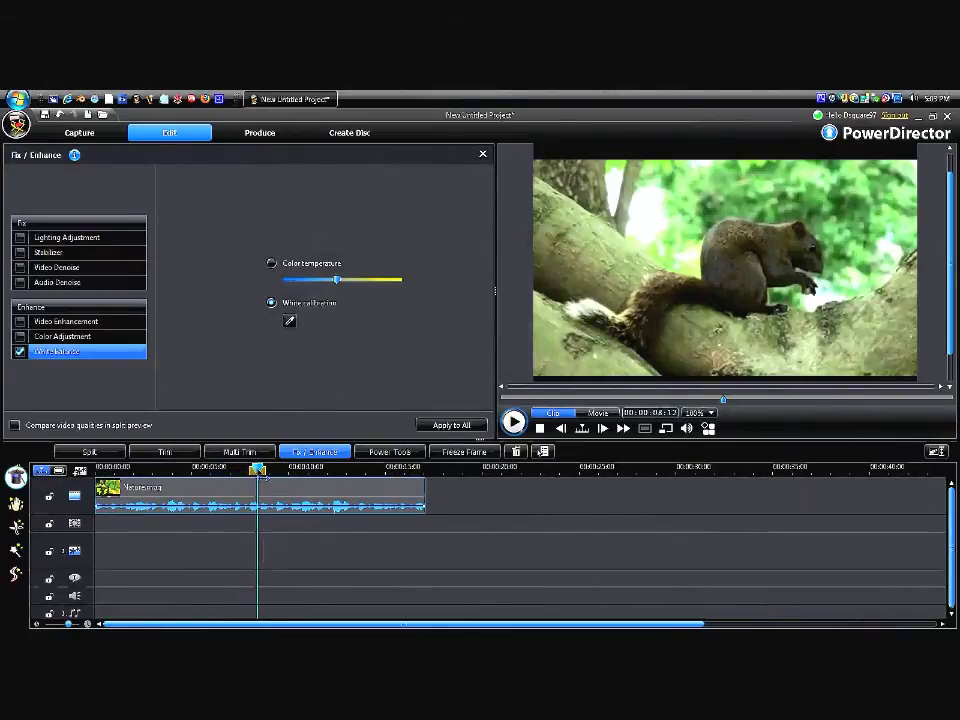
pyautogui.moveTo(258, 468); pyautogui.dragTo(132, 468)
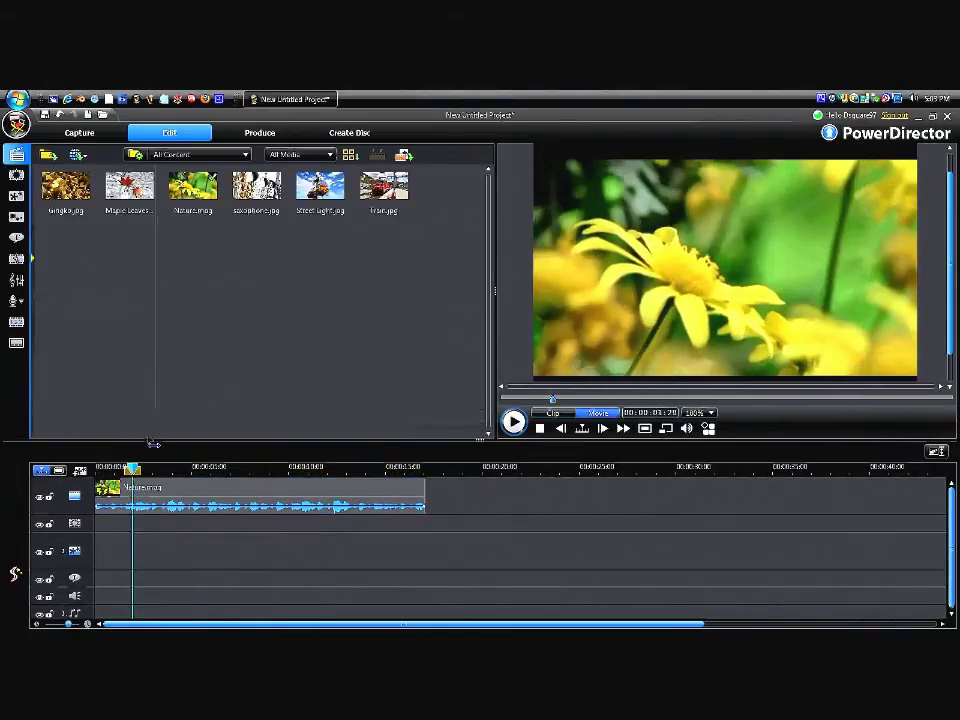
pyautogui.click(336, 454)
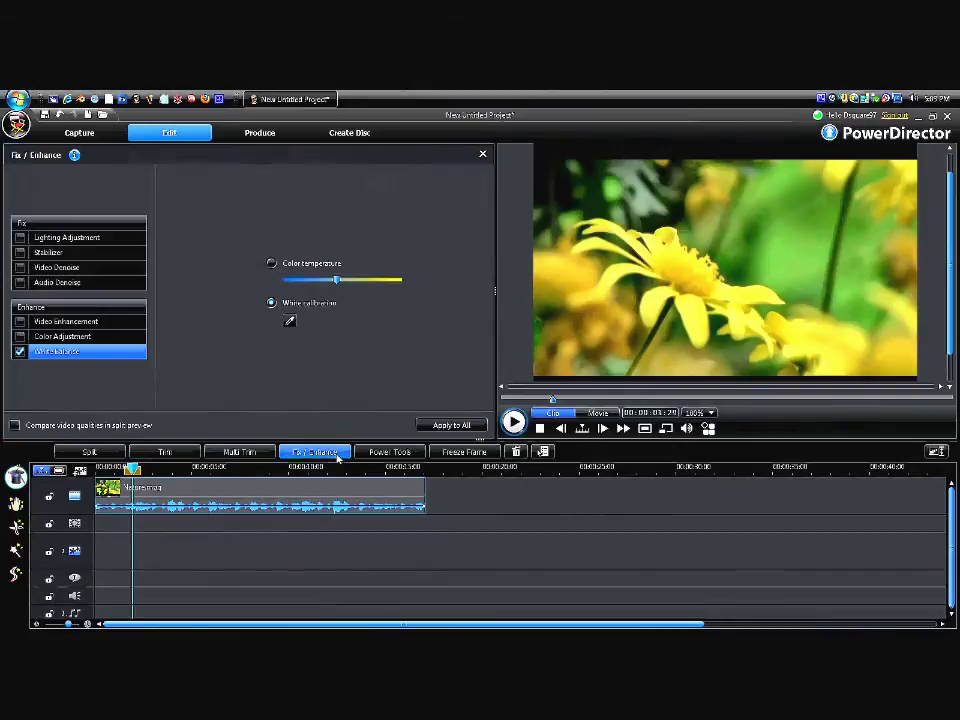
pyautogui.click(483, 154)
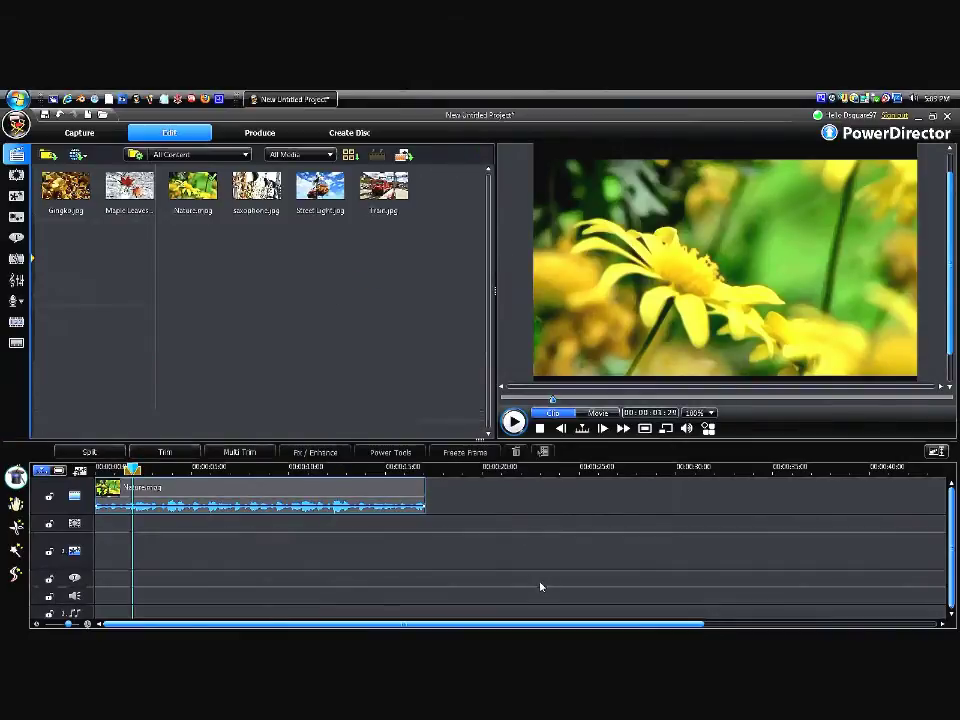